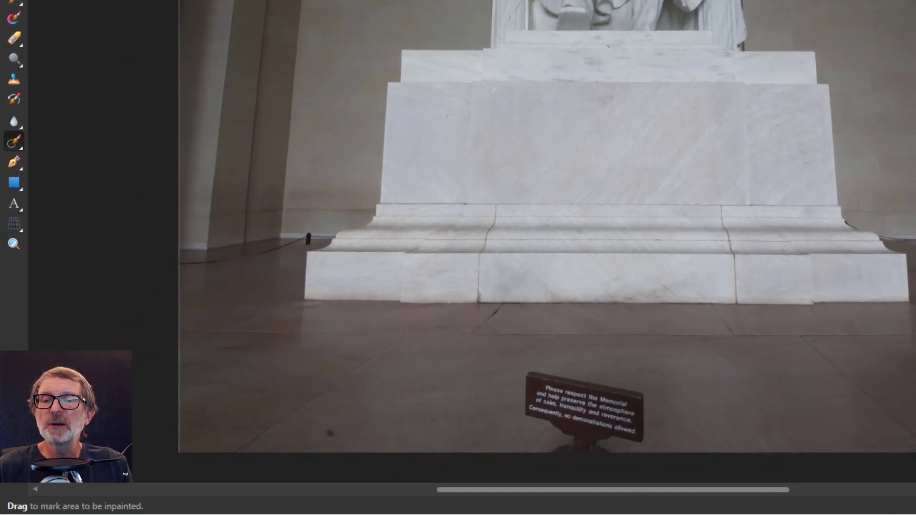
Paint out the floor sign with the Inpainting Brush, undoing the extra dust-spot stroke
left_click(14, 143)
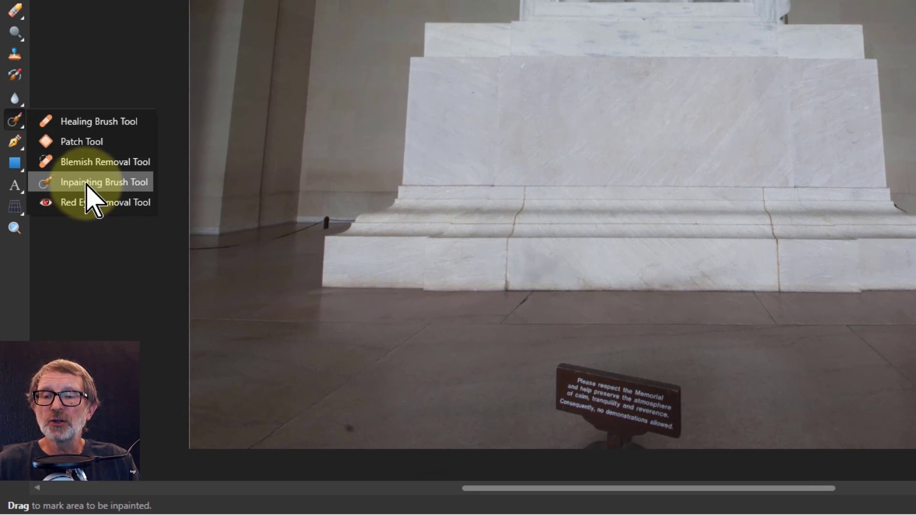
left_click(86, 182)
mouse_move(617, 453)
left_mouse_down()
mouse_move(669, 435)
mouse_move(673, 398)
mouse_move(649, 381)
mouse_move(561, 375)
mouse_move(556, 402)
mouse_move(642, 406)
mouse_move(572, 455)
mouse_move(620, 484)
mouse_move(635, 461)
mouse_move(658, 464)
left_mouse_up()
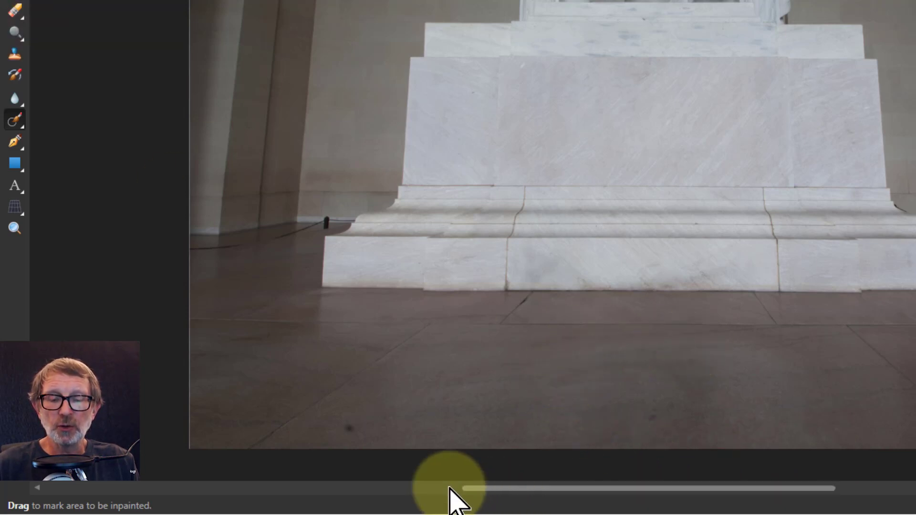
left_click(350, 428)
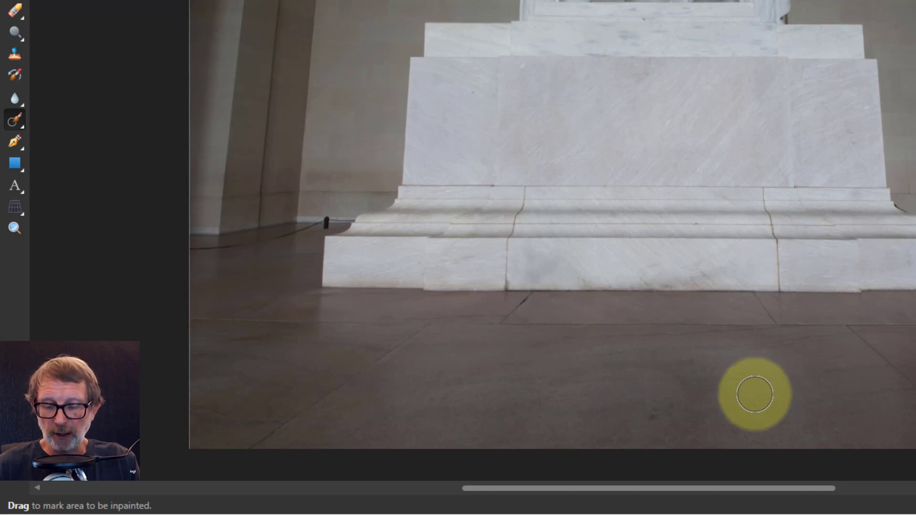
key("ctrl+z")
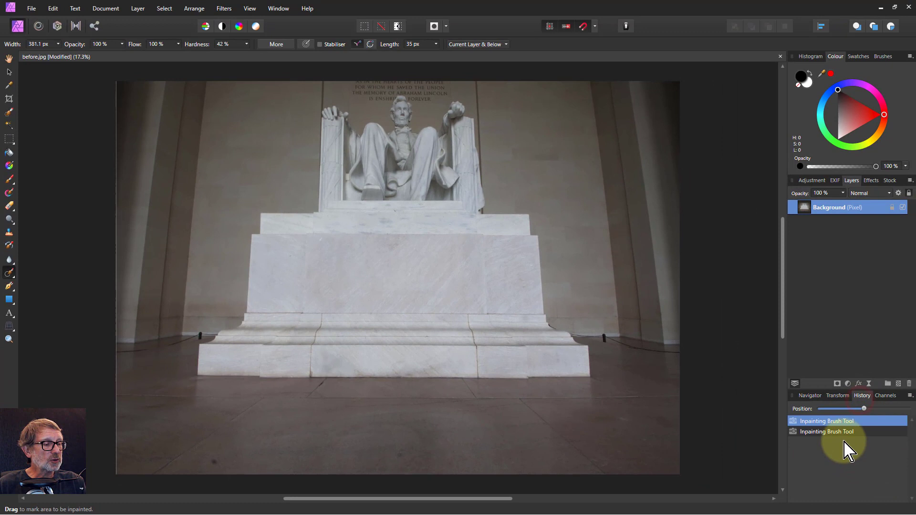
Revert to the original photo, add an empty pixel layer, and set sampling to Current Layer & Below
left_click_drag(863, 408, 806, 409)
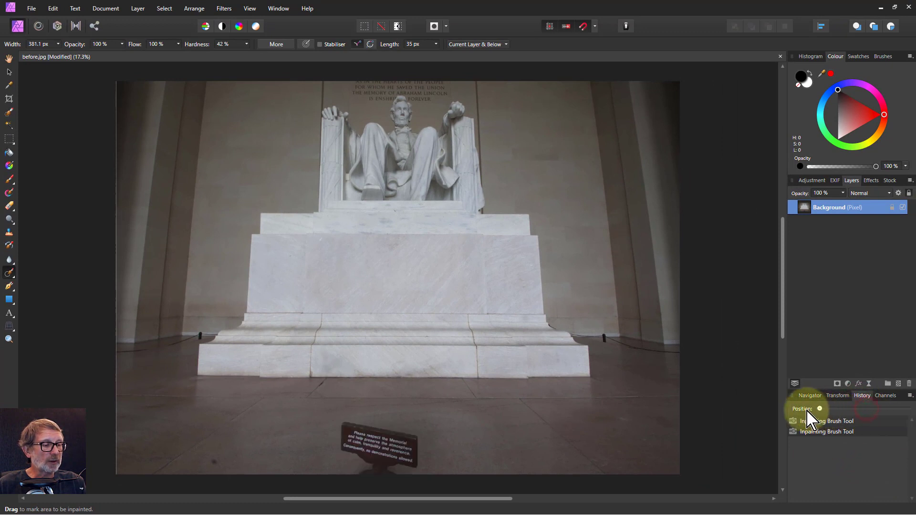
left_click(898, 384)
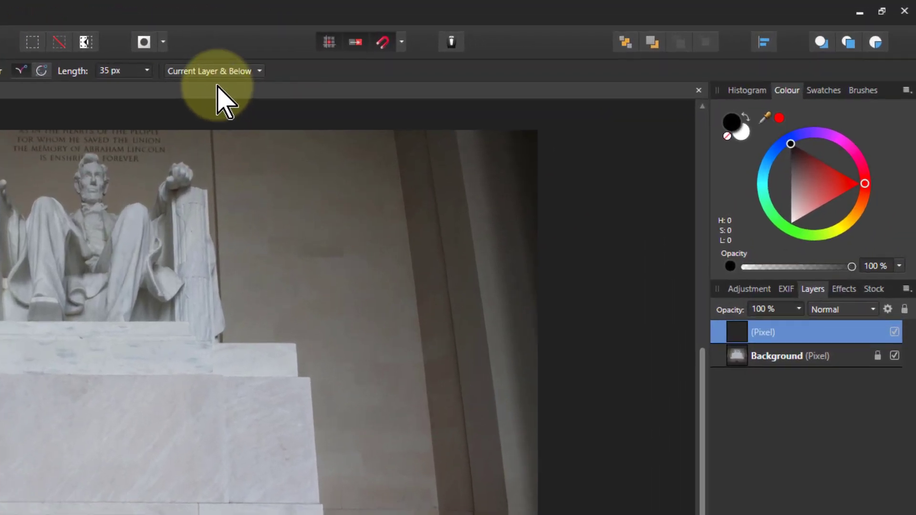
left_click(477, 45)
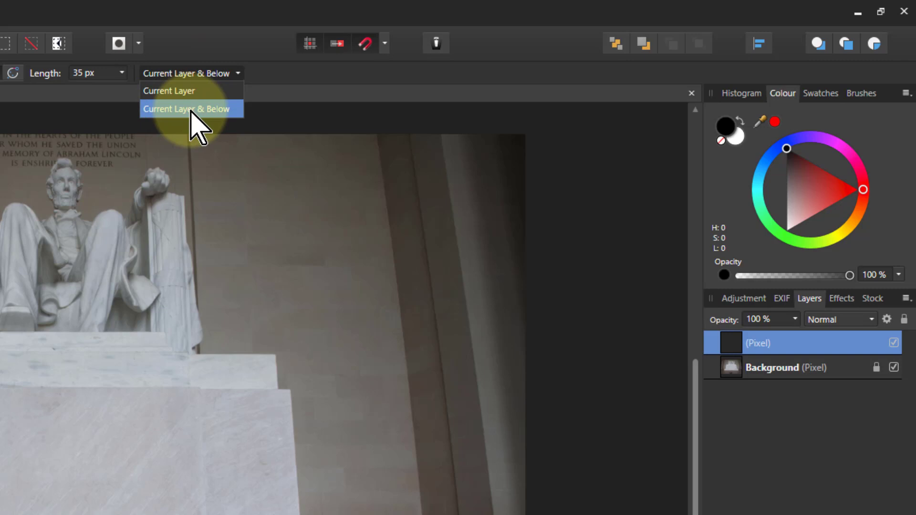
left_click(191, 110)
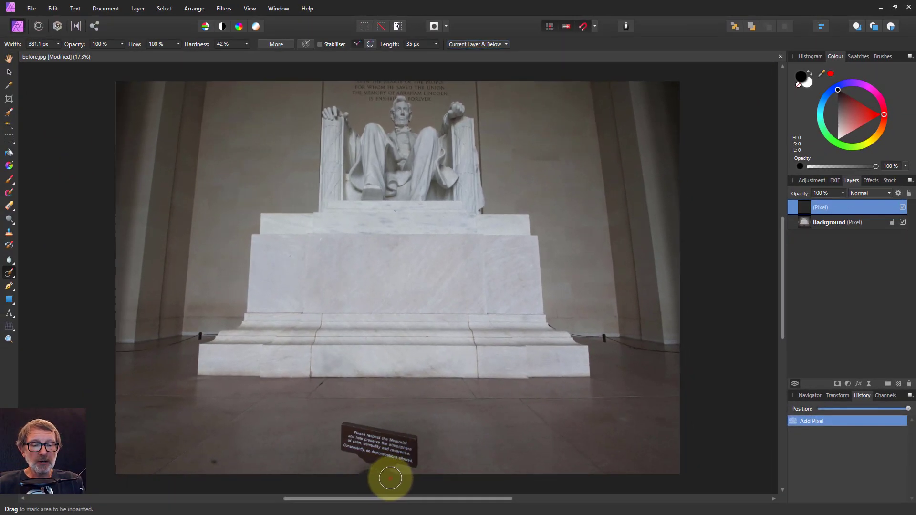
Inpaint the sign and dark floor spot on the pixel layer, check visibility, then Merge Down into Background
mouse_move(391, 478)
left_mouse_down()
mouse_move(415, 451)
mouse_move(409, 438)
mouse_move(351, 426)
mouse_move(347, 441)
mouse_move(387, 456)
mouse_move(366, 465)
mouse_move(361, 478)
mouse_move(389, 482)
mouse_move(339, 492)
left_mouse_up()
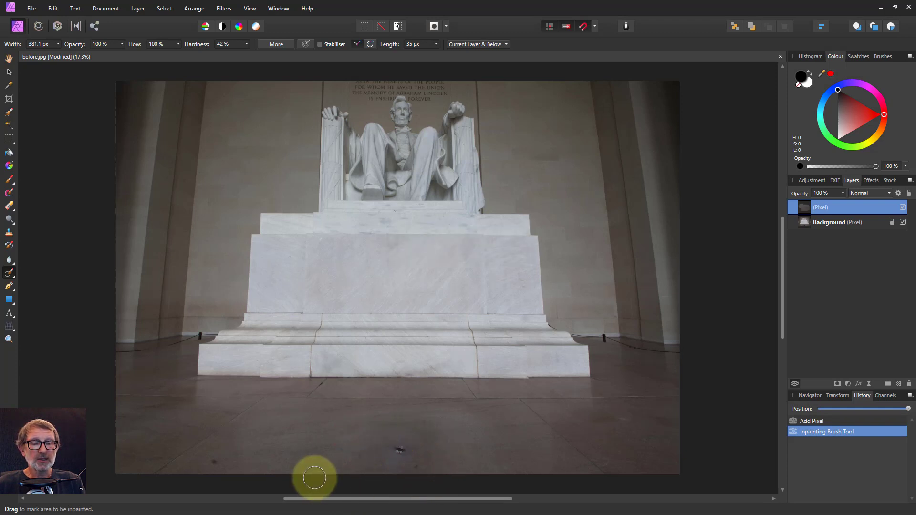
left_click_drag(390, 460, 399, 445)
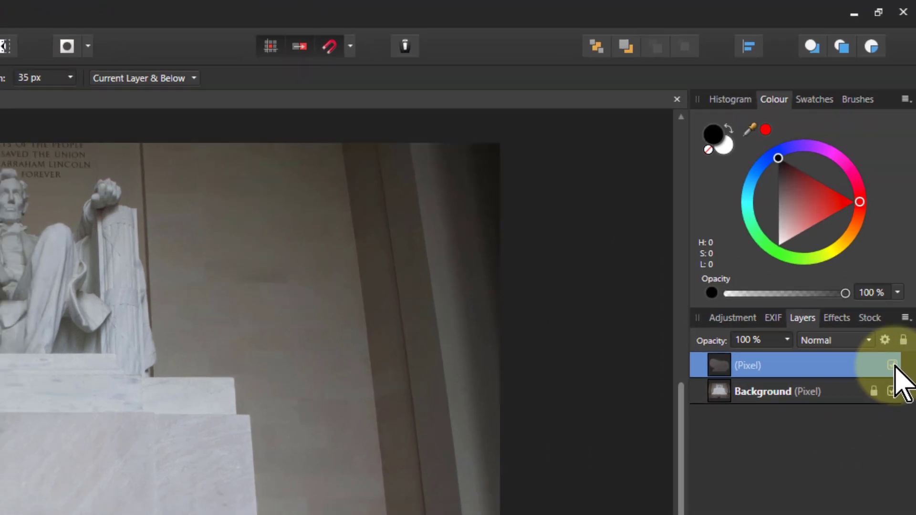
left_click(891, 365)
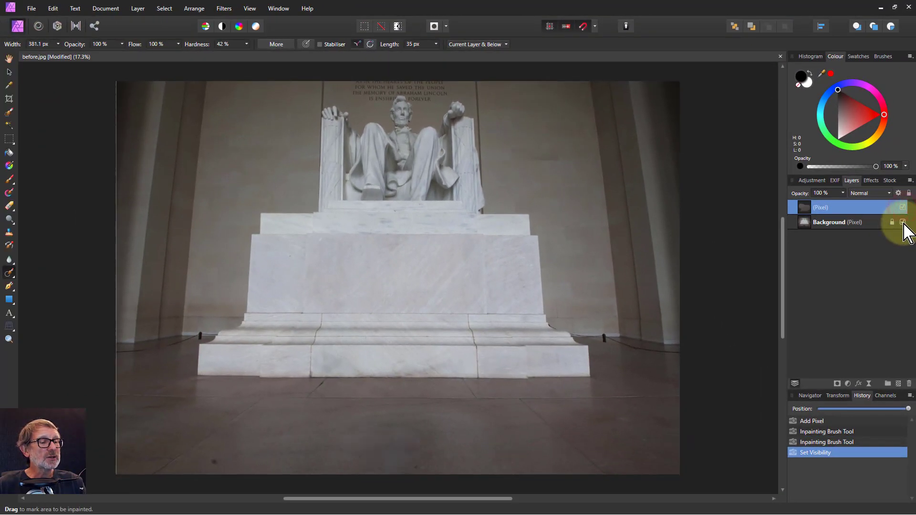
left_click(902, 222)
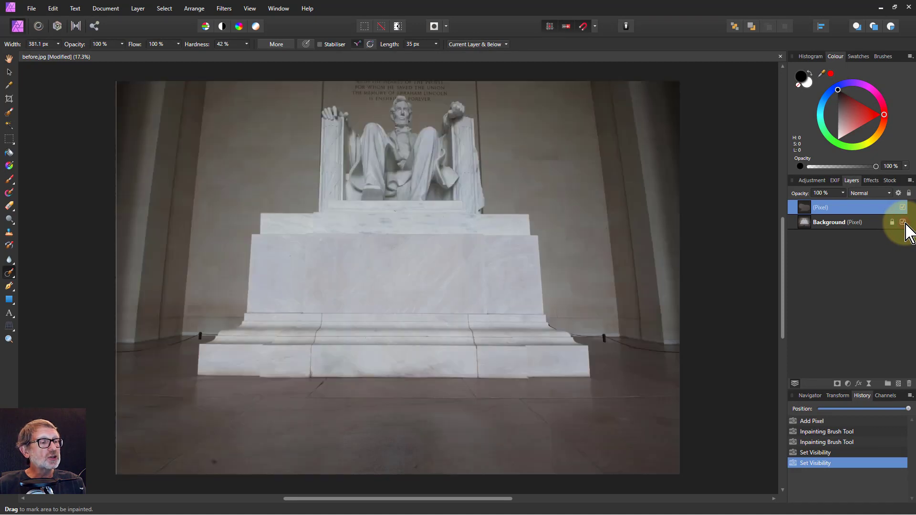
left_click(902, 222)
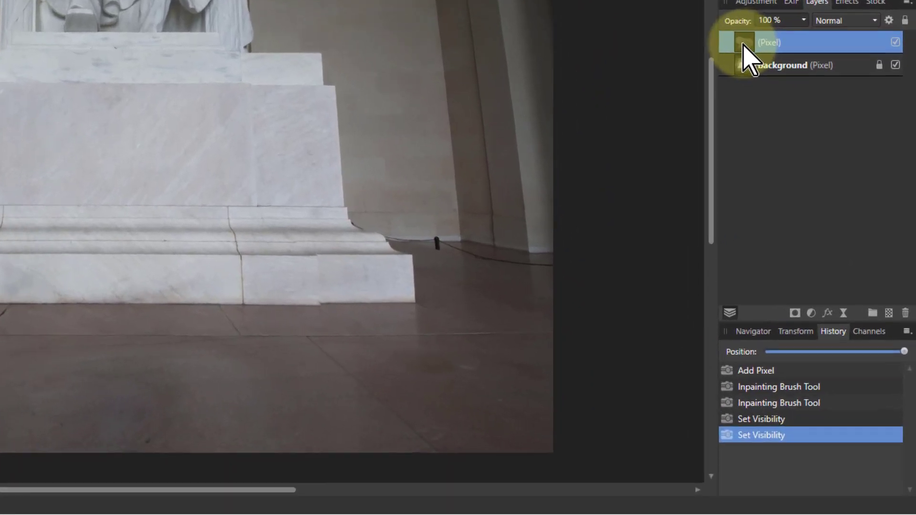
right_click(743, 43)
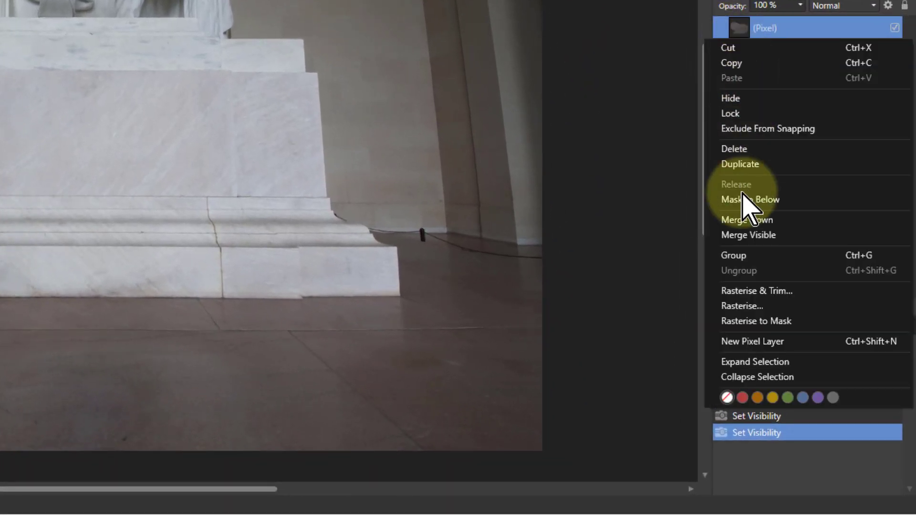
left_click(743, 219)
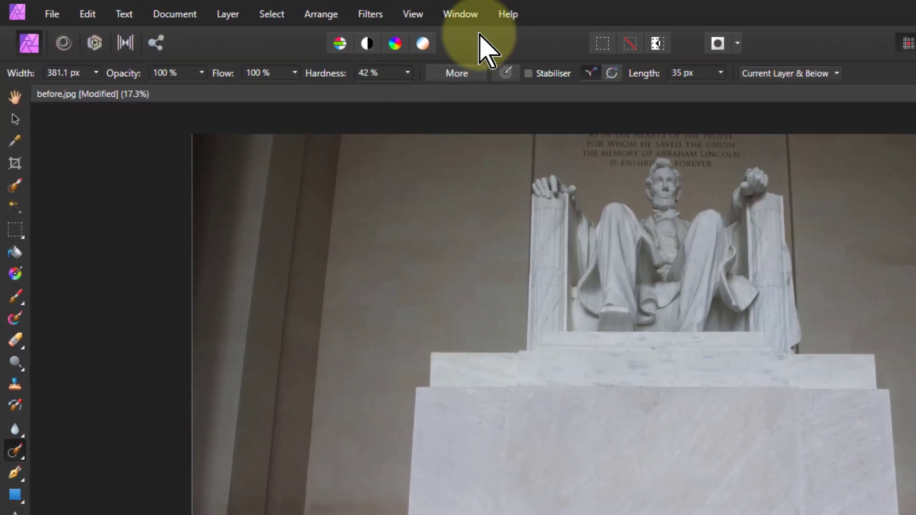
Through Layer > New Adjustment Layer, add Brightness / Contrast at 27% brightness and 36% contrast
left_click(229, 14)
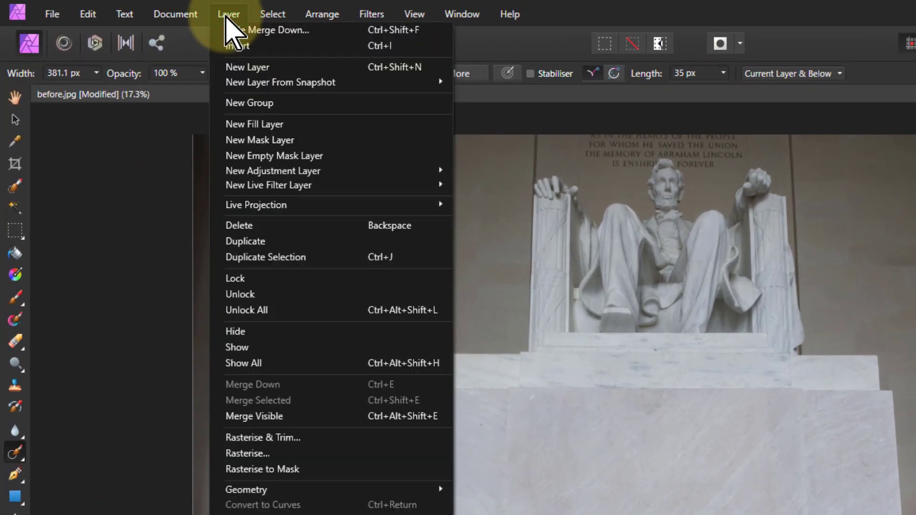
mouse_move(392, 169)
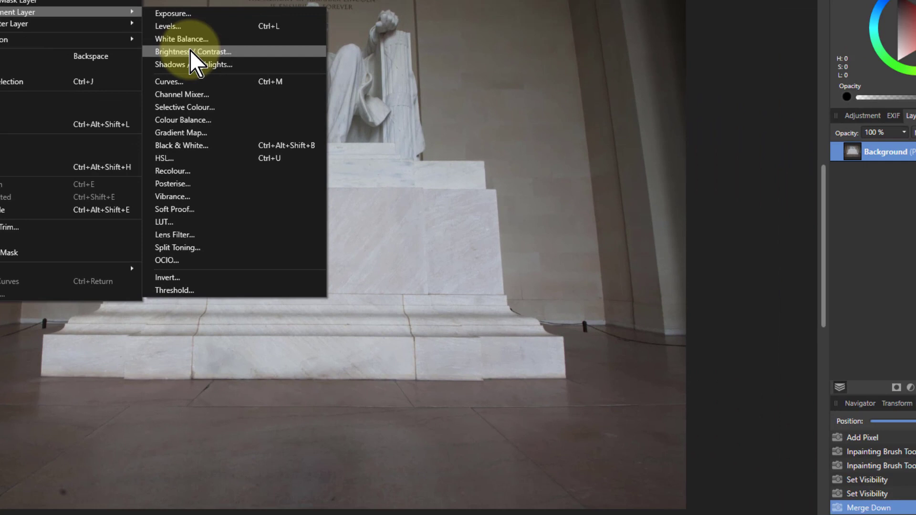
left_click(516, 220)
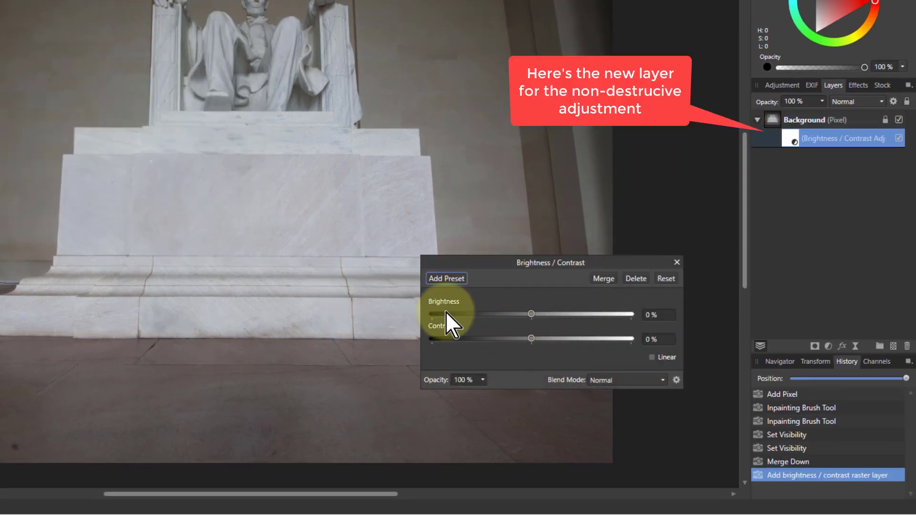
left_click(829, 346)
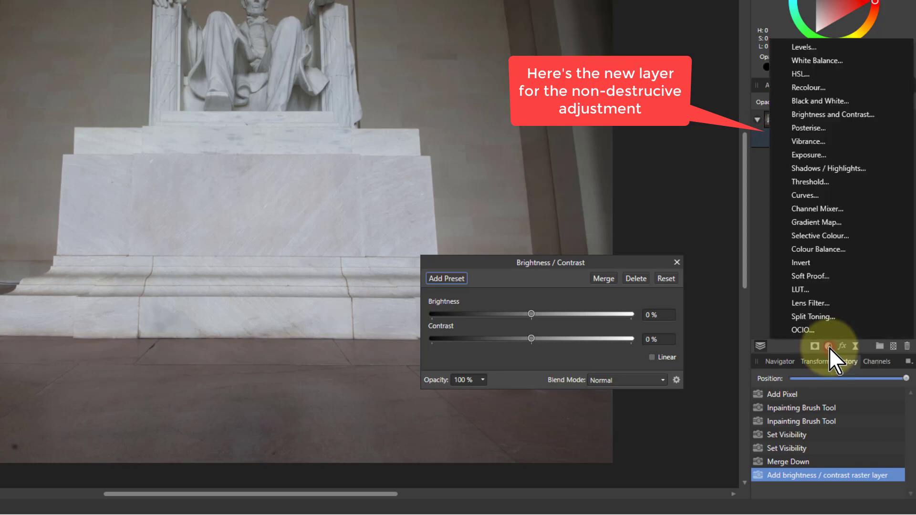
left_click(829, 347)
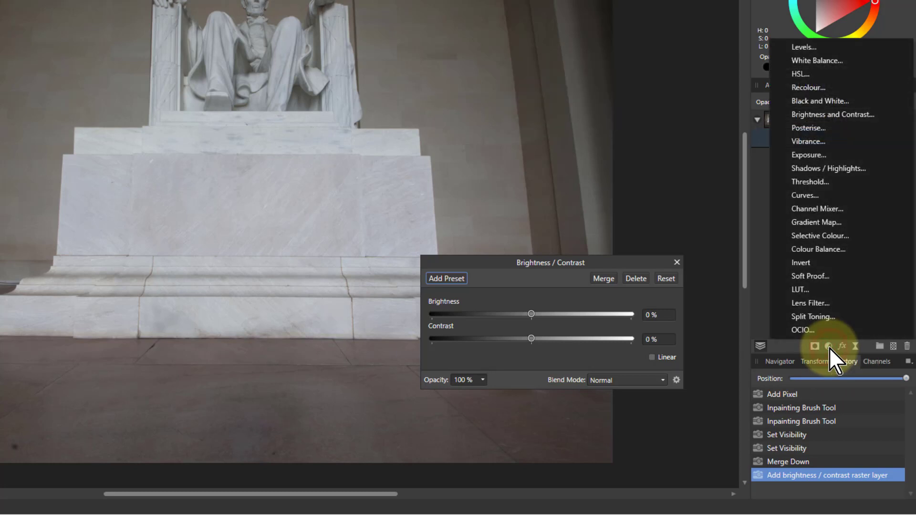
left_click(515, 263)
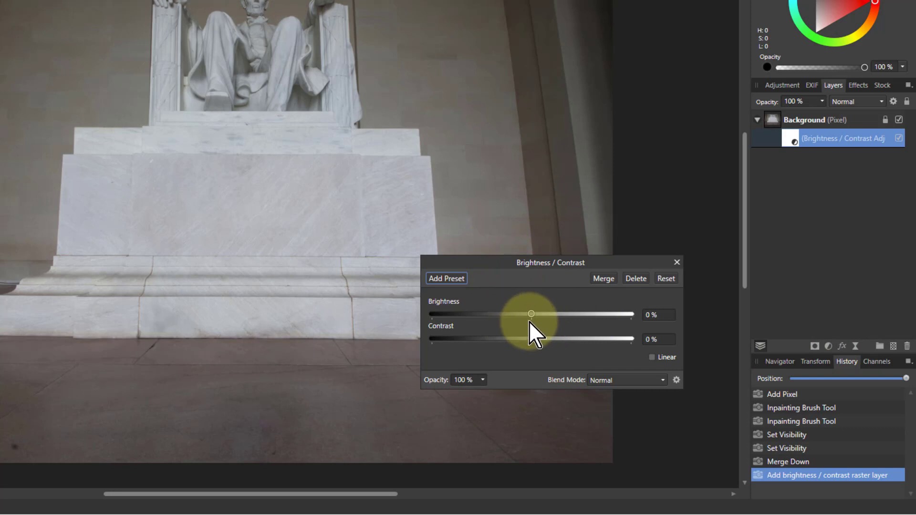
left_click_drag(530, 315, 567, 364)
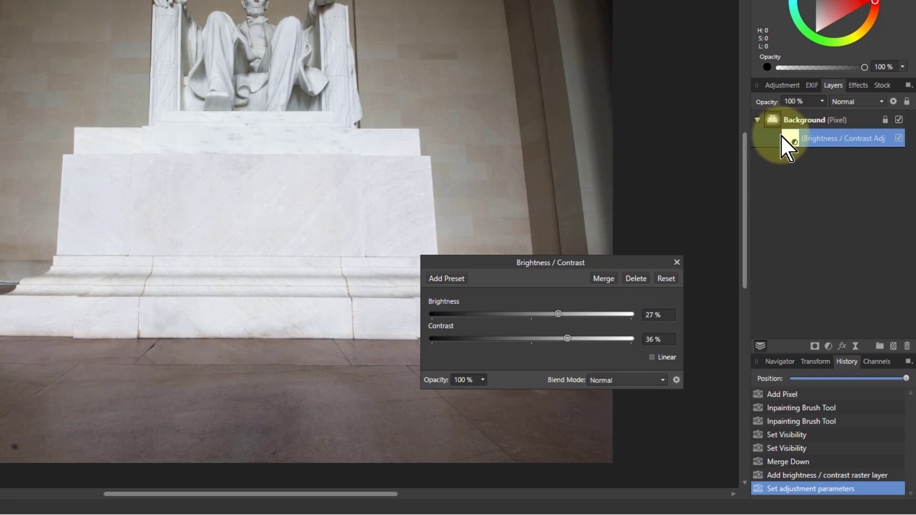
Select Background and add a White Balance adjustment at -9% white balance and -8% tint
left_click(777, 120)
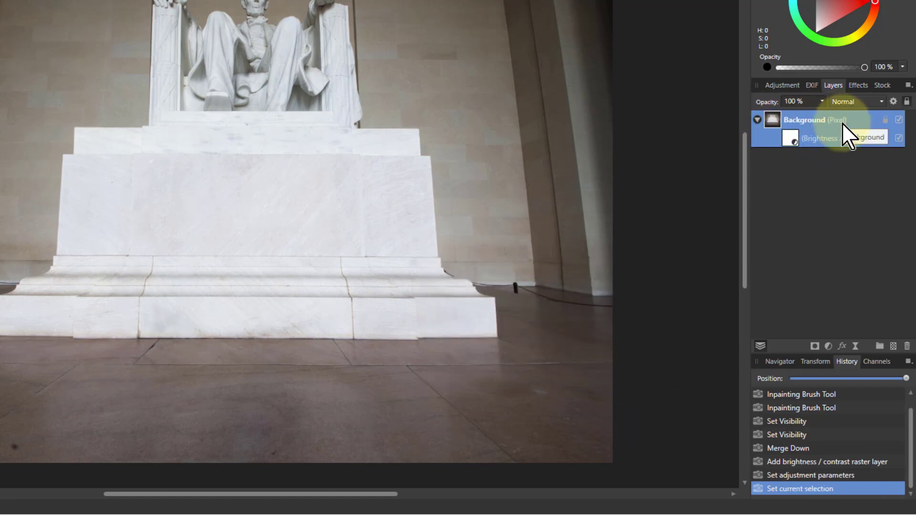
left_click(829, 346)
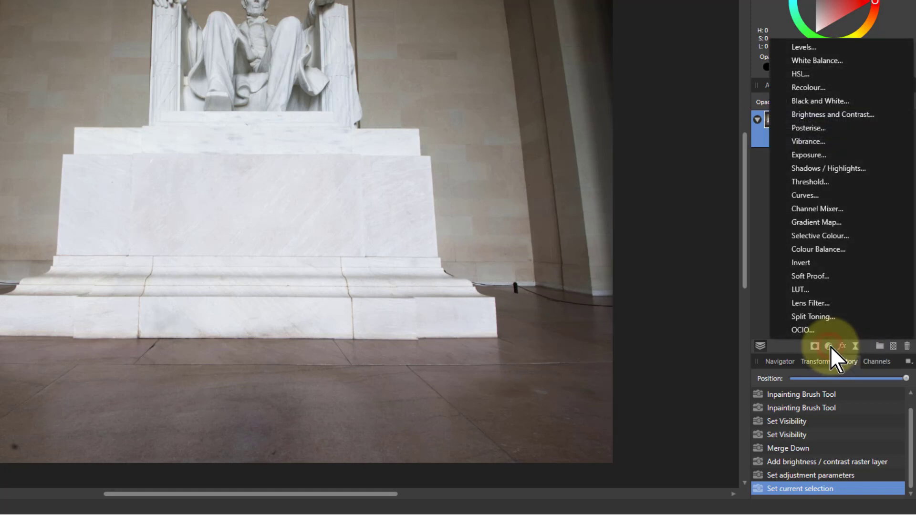
left_click(814, 61)
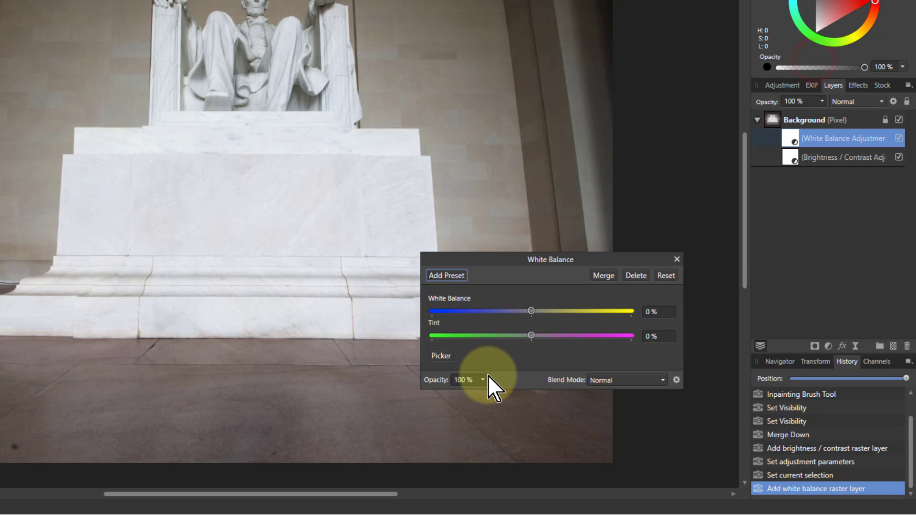
left_click_drag(531, 310, 523, 340)
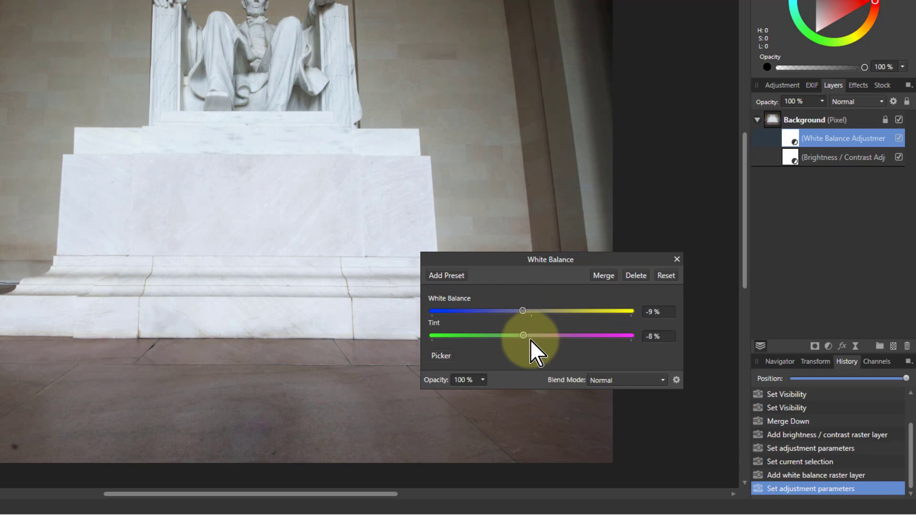
left_click(675, 260)
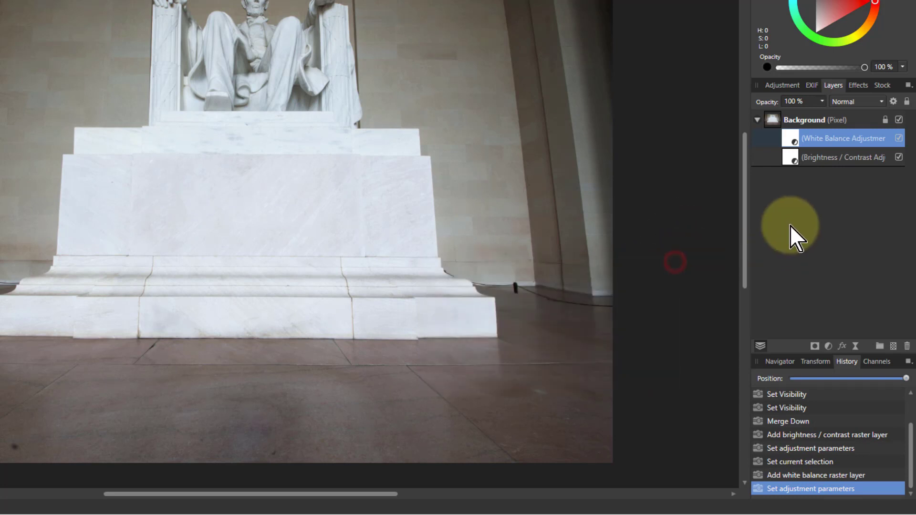
Retune Brightness / Contrast to 21% brightness and 35% contrast, then merge it into Background
double_click(794, 156)
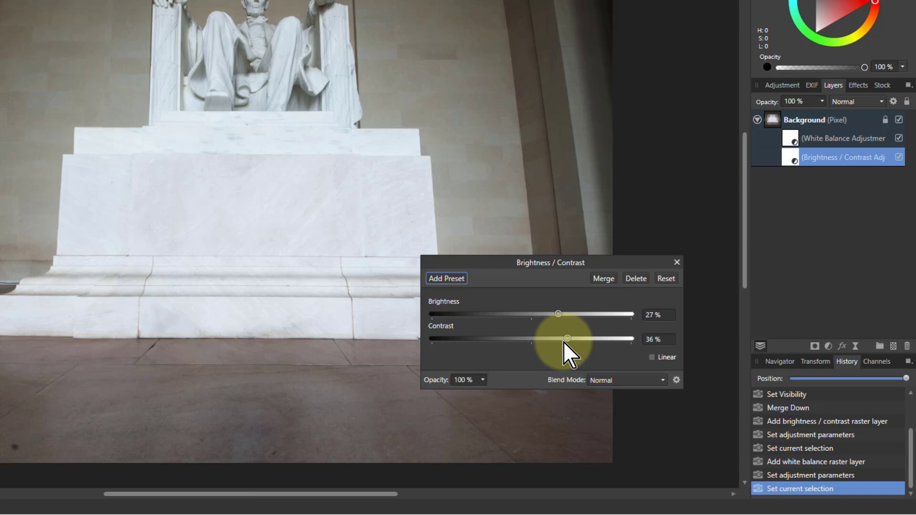
left_click_drag(563, 342, 559, 342)
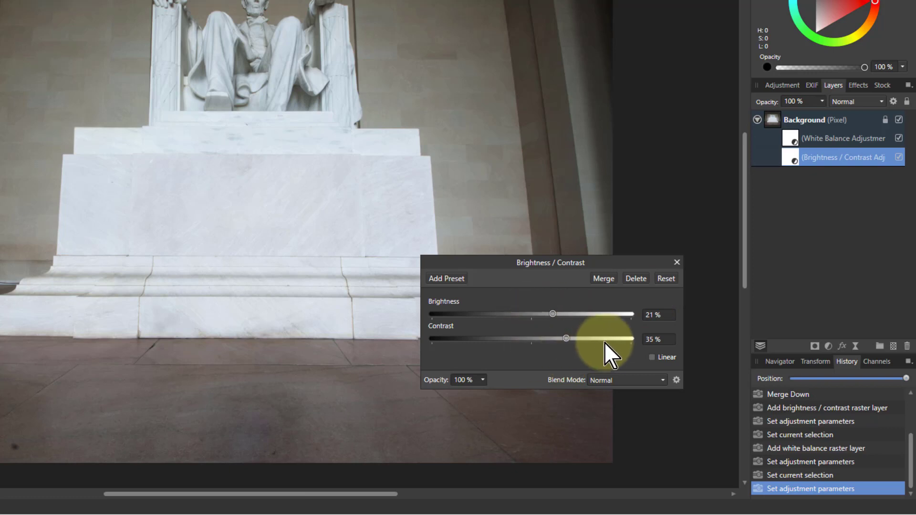
left_click(602, 279)
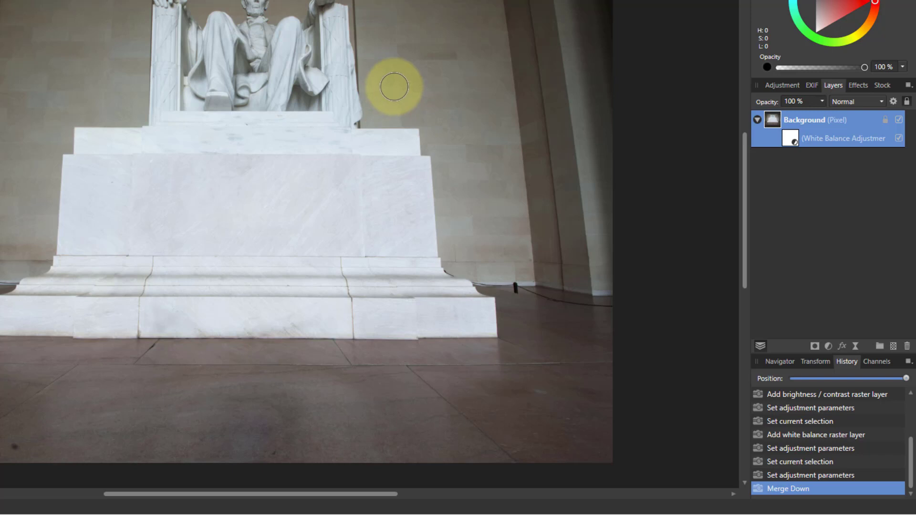
Merge the White Balance adjustment into Background using the Merge button in its settings
double_click(791, 139)
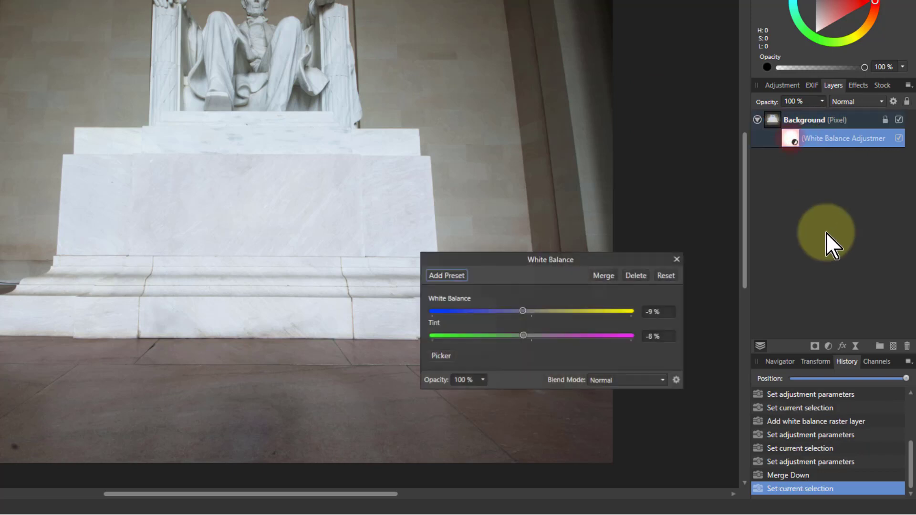
left_click(601, 277)
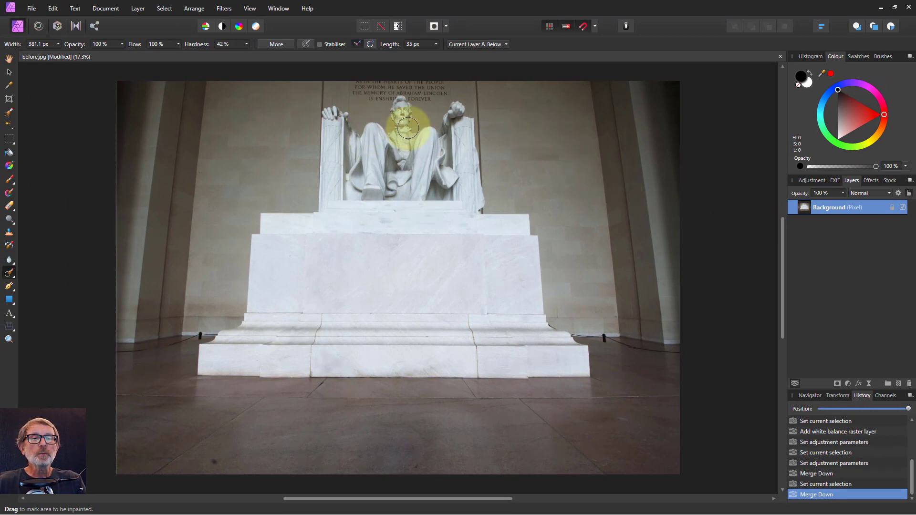
scroll(408, 128, "up", 8)
scroll(396, 214, "up", 2)
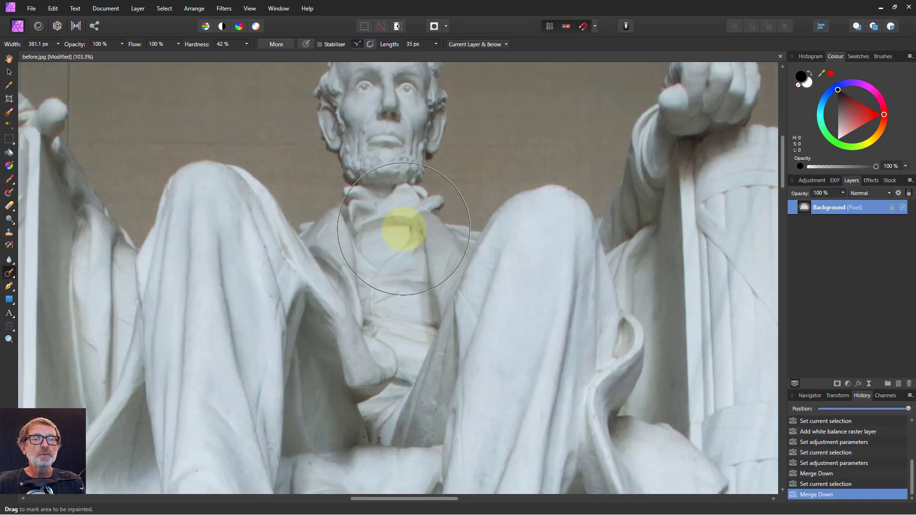
scroll(403, 229, "up", 3)
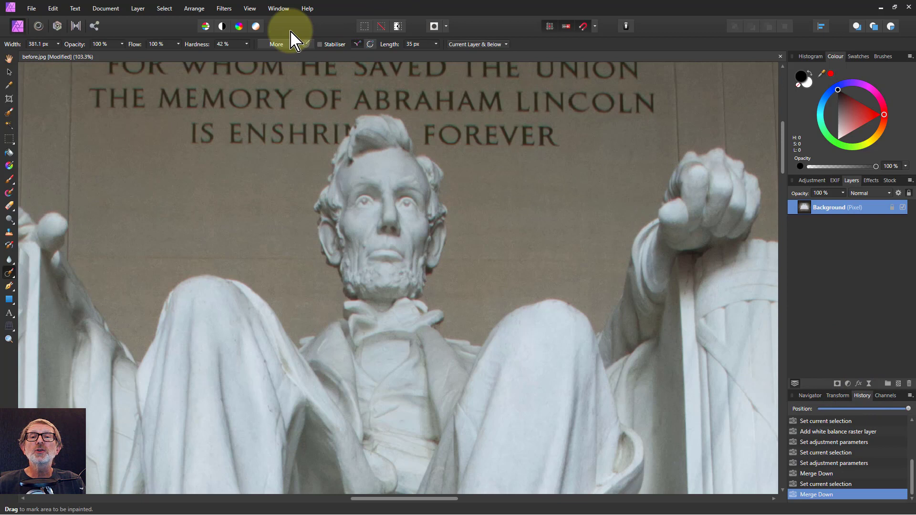
Open Filters > Sharpen > Unsharp Mask and cancel it without applying
left_click(223, 8)
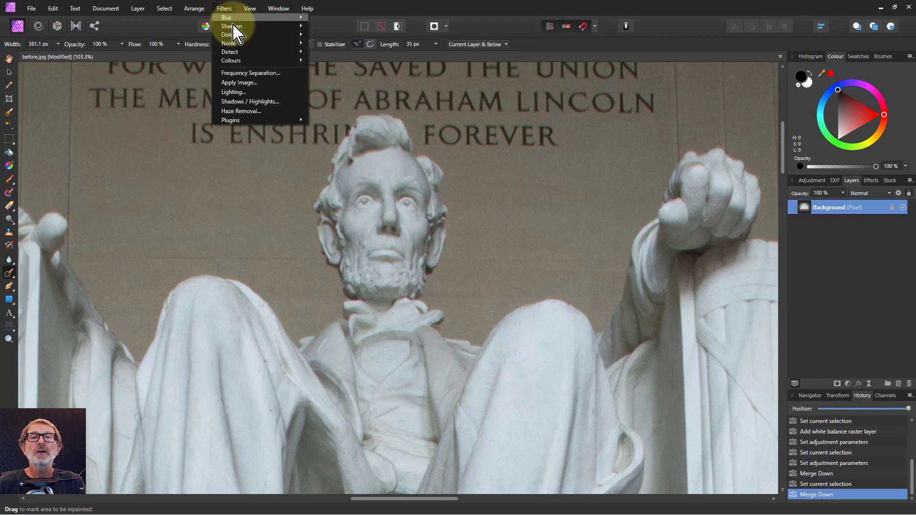
mouse_move(234, 27)
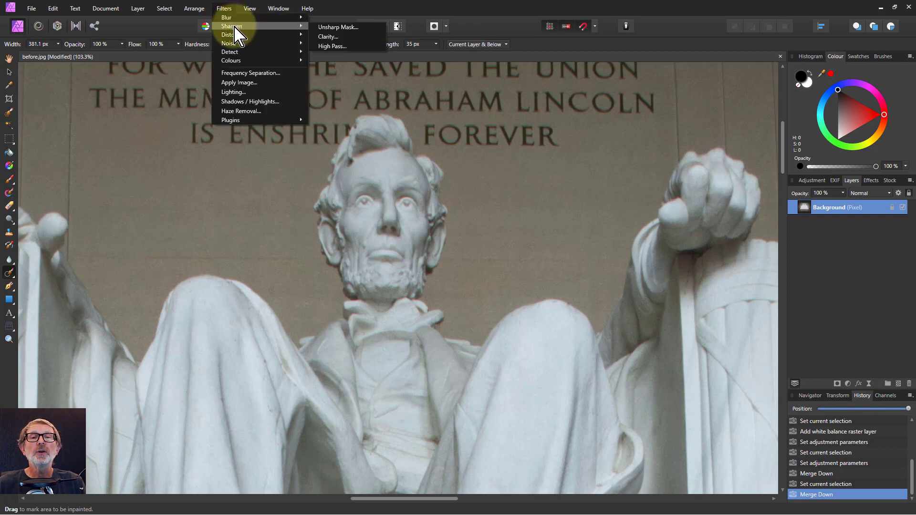
left_click(342, 28)
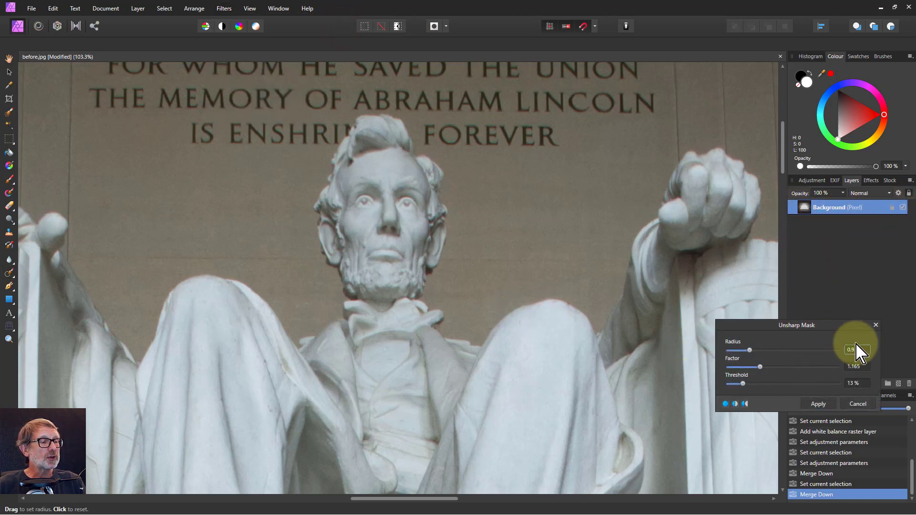
left_click(875, 325)
key("j")
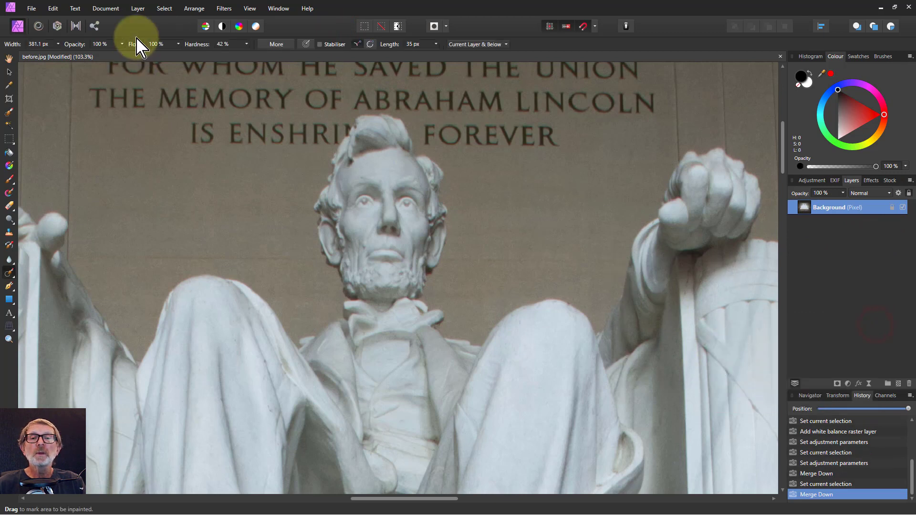
Add a Live Unsharp Mask filter layer via Layer > New Live Filter Layer > Sharpen
left_click(138, 8)
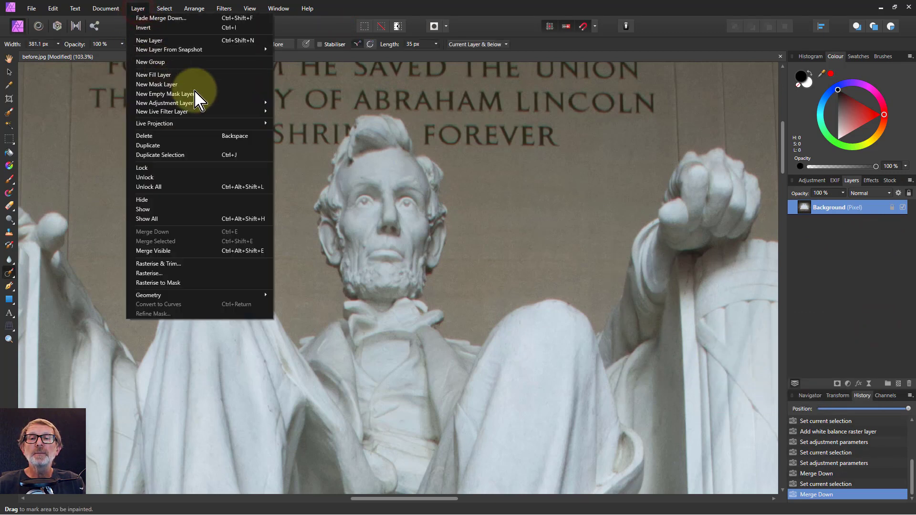
mouse_move(242, 115)
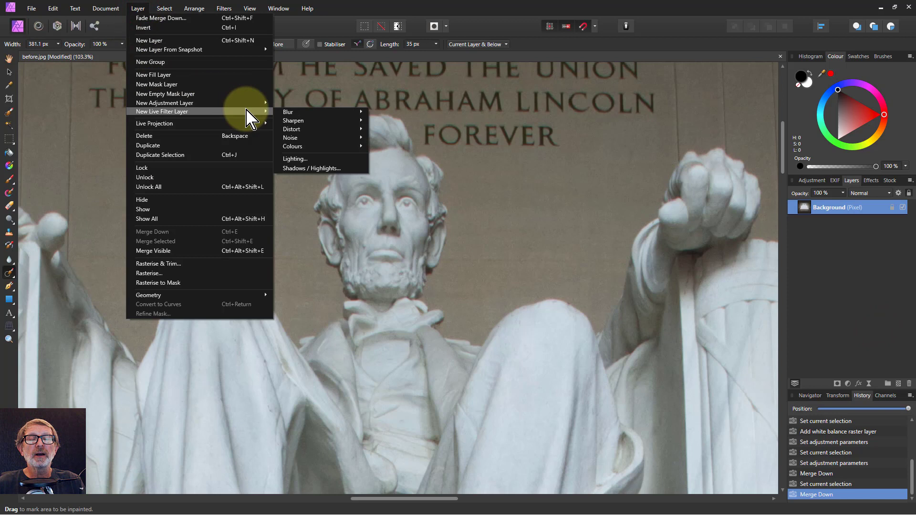
mouse_move(309, 121)
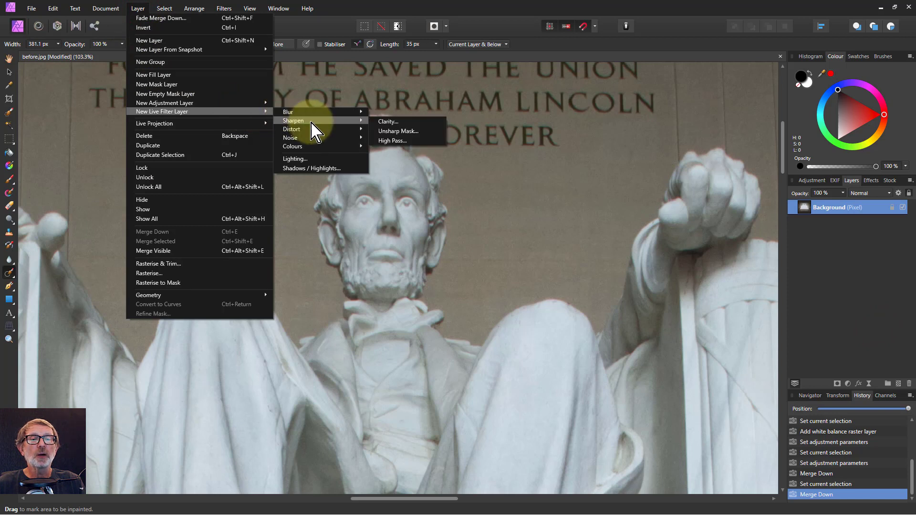
left_click(396, 133)
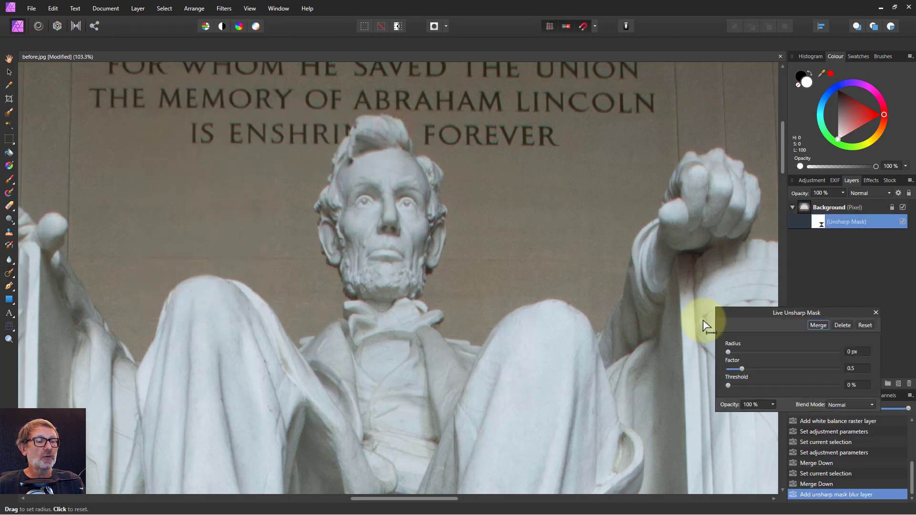
left_click_drag(777, 314, 656, 312)
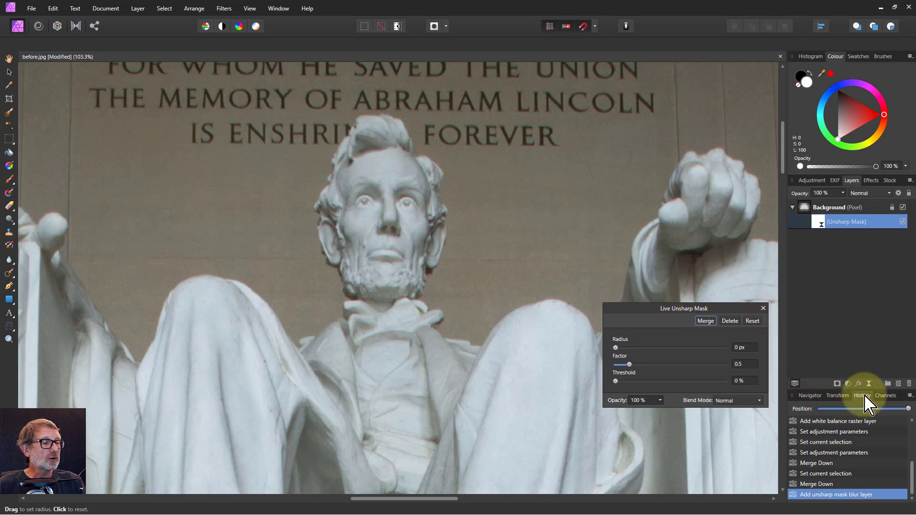
left_click(869, 384)
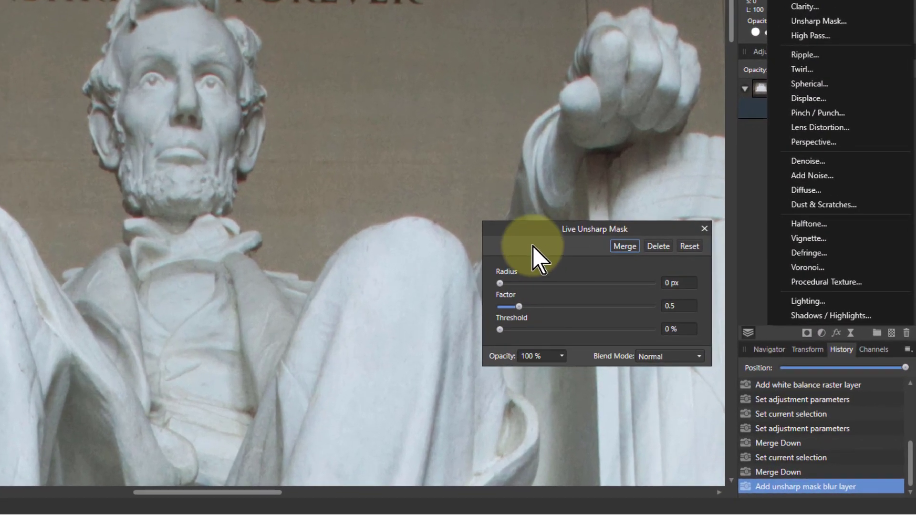
Set the live Unsharp Mask Radius to 5.9 px and Factor to 1.791, then select Background
left_click(575, 298)
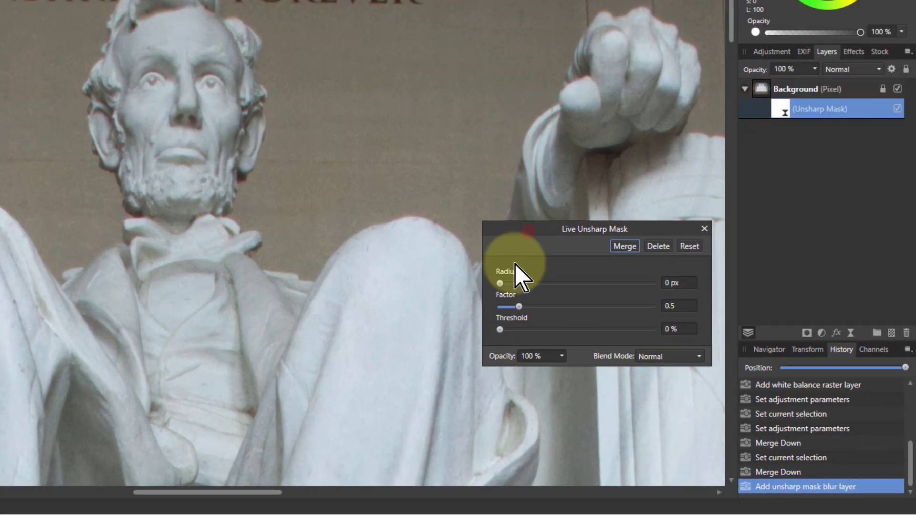
left_click_drag(501, 286, 588, 308)
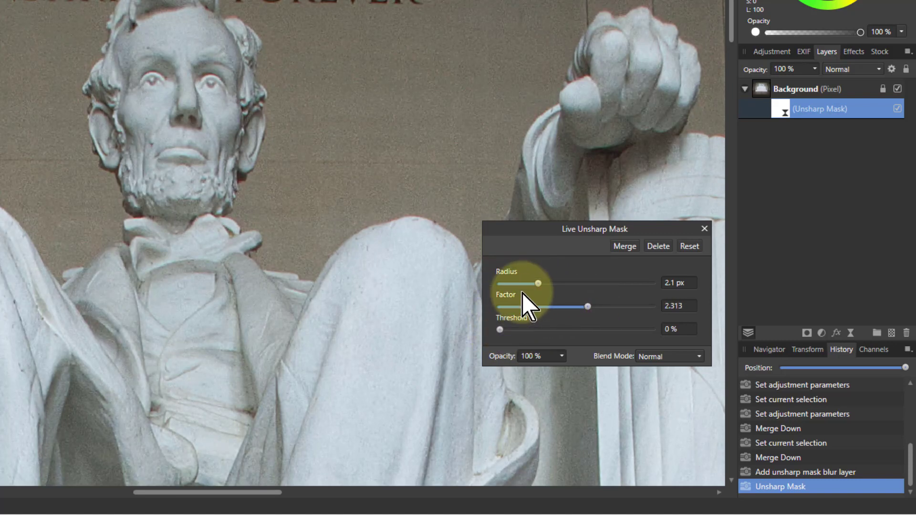
left_click_drag(537, 284, 552, 284)
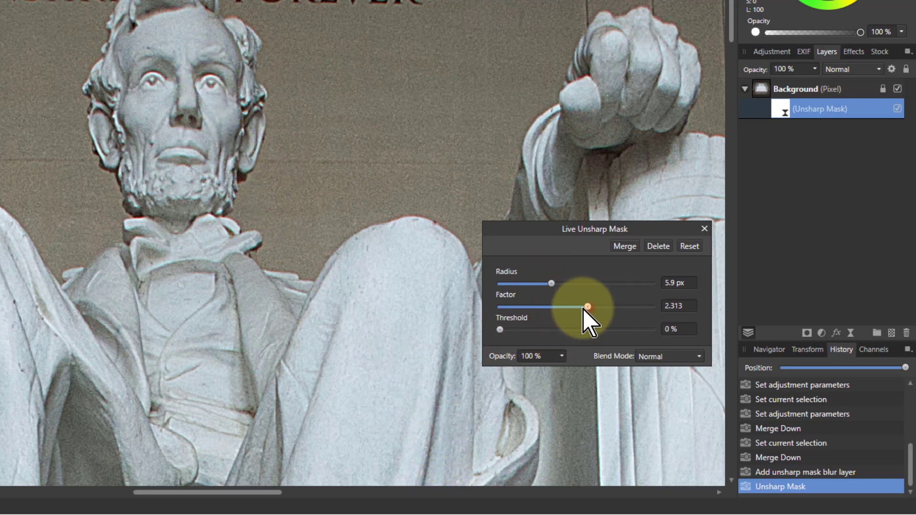
left_click_drag(587, 307, 568, 307)
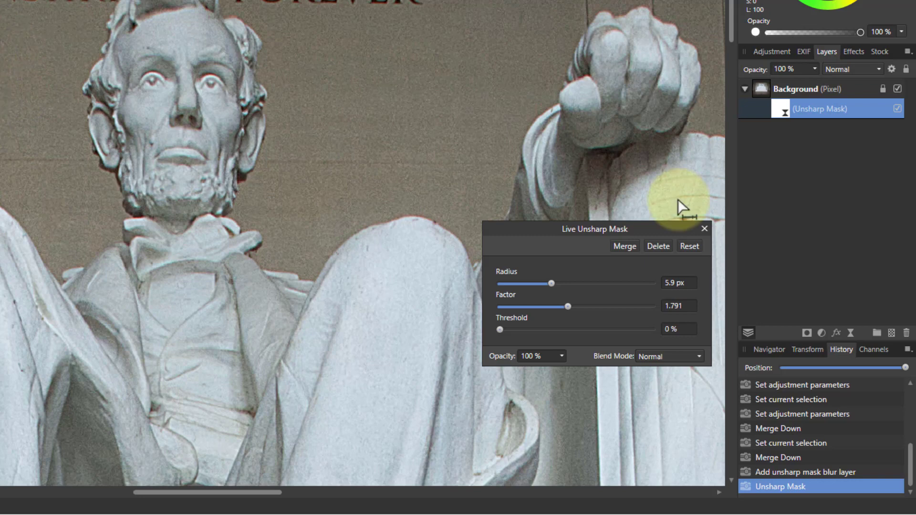
left_click(782, 110)
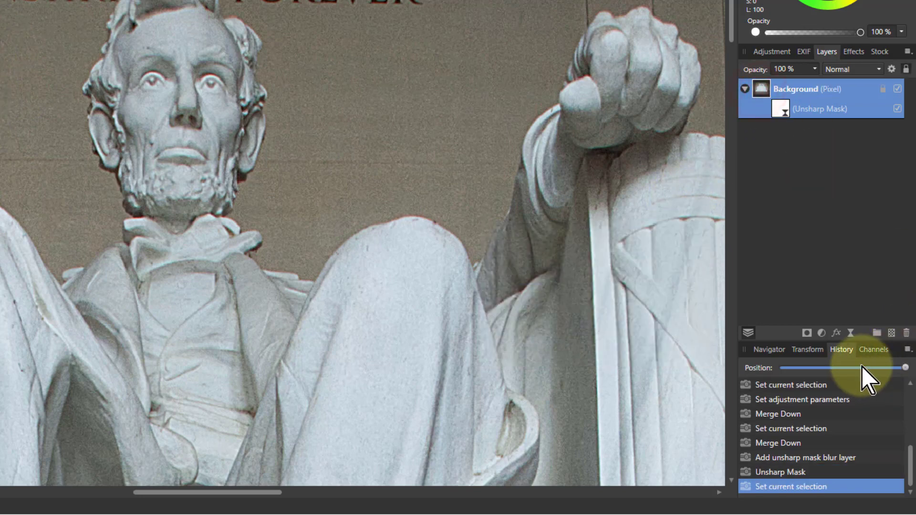
Add a Live Denoise filter layer from the Layers panel and move its settings to the lower left
left_click(850, 335)
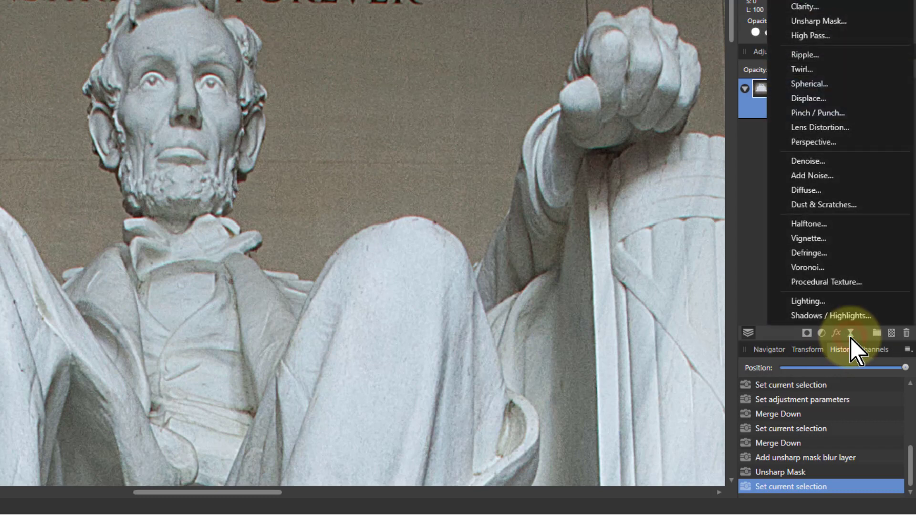
left_click(811, 162)
left_click_drag(557, 171, 358, 221)
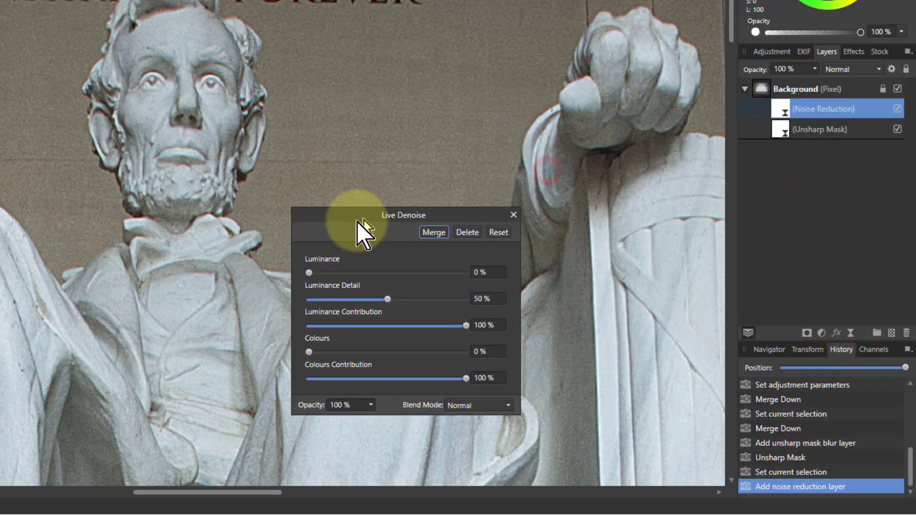
mouse_move(301, 277)
left_mouse_down()
mouse_move(356, 278)
mouse_move(299, 282)
left_mouse_up()
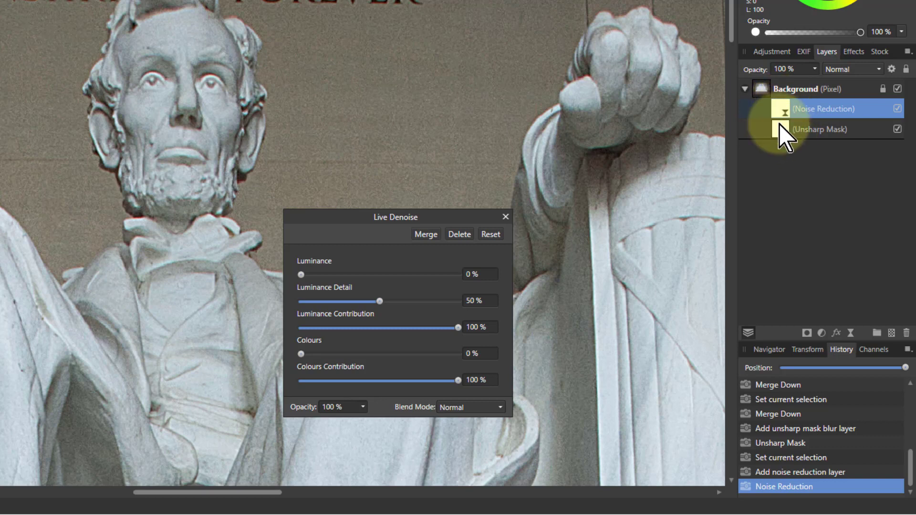
Move the Noise Reduction layer below Unsharp Mask and set Live Denoise Luminance to 34%
left_click_drag(780, 107, 789, 130)
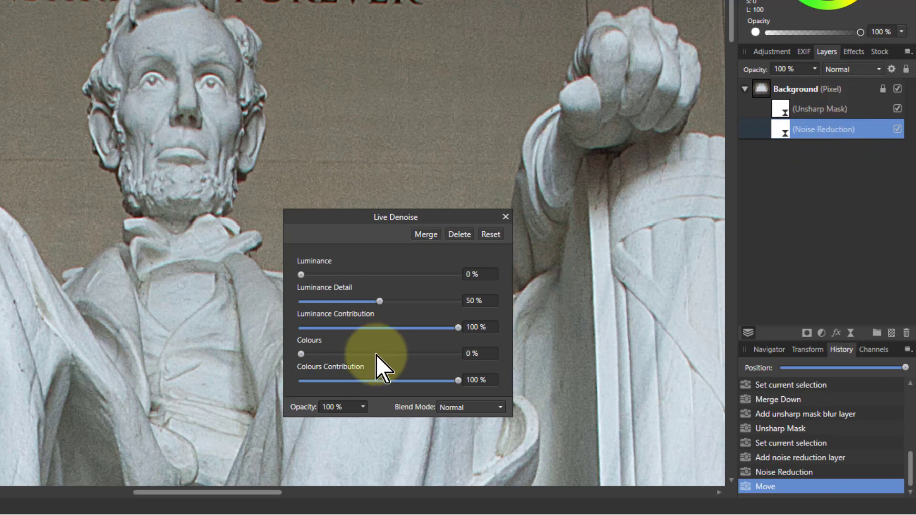
left_click_drag(304, 276, 355, 279)
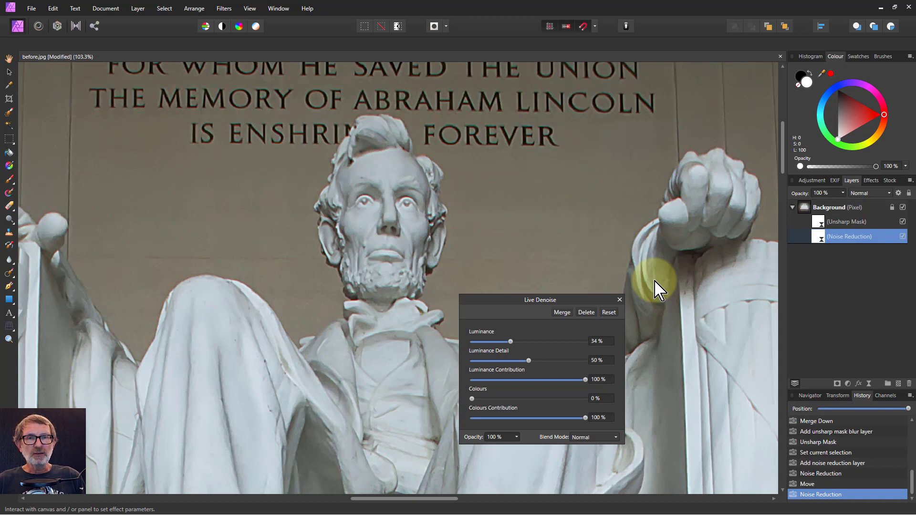
Start a Save As of the layered document, cancel it, then close the Live Denoise dialog
left_click(31, 9)
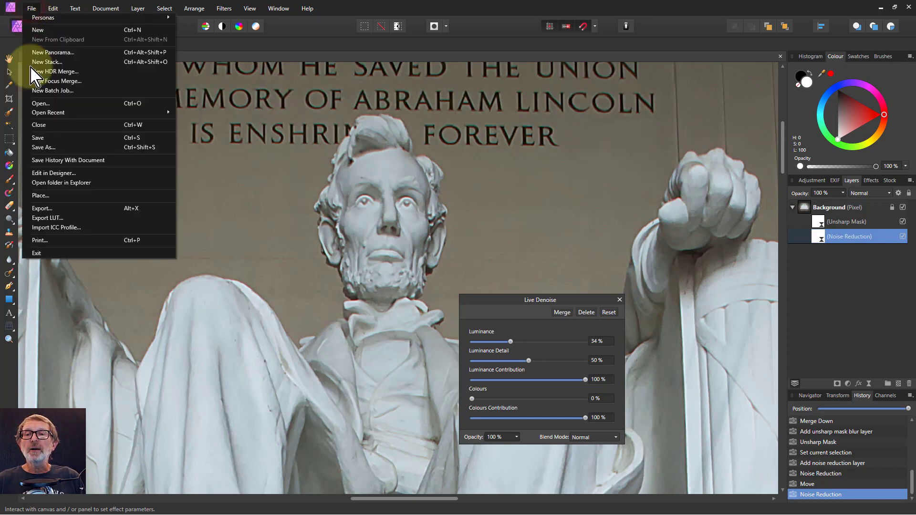
left_click(55, 138)
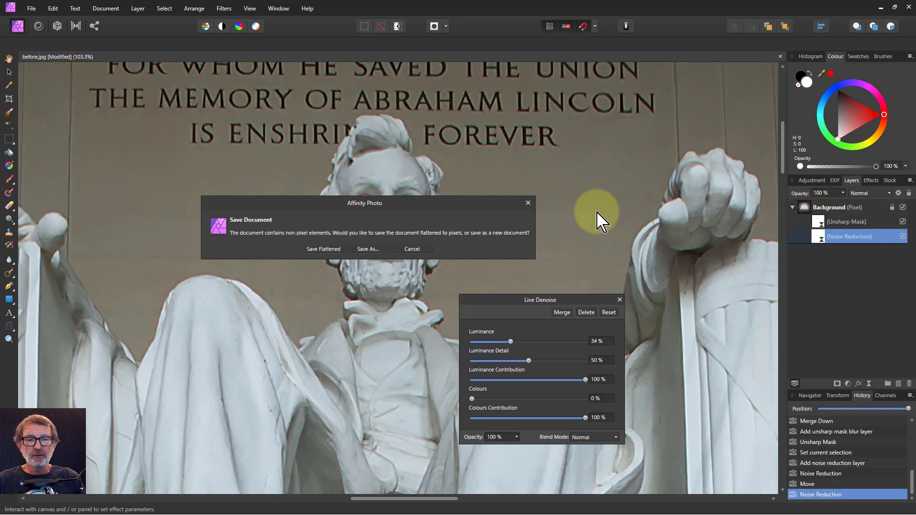
left_click(368, 249)
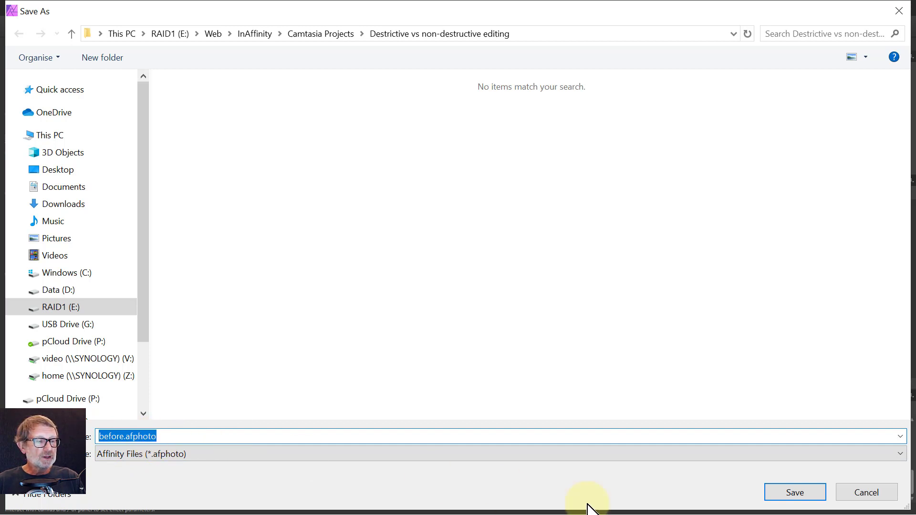
left_click(847, 493)
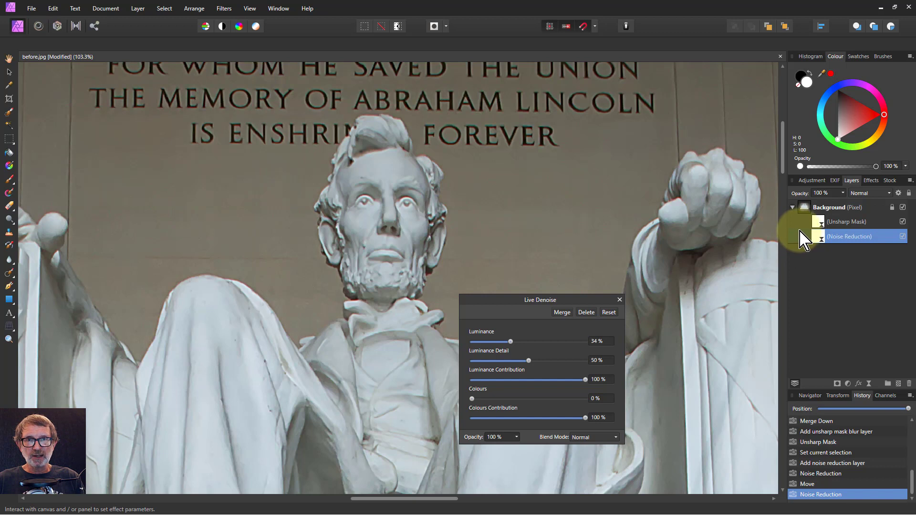
left_click(618, 300)
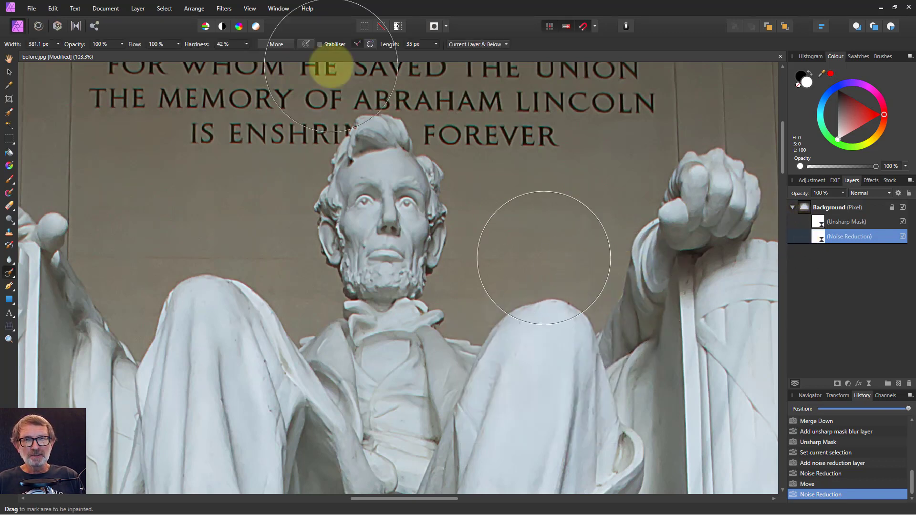